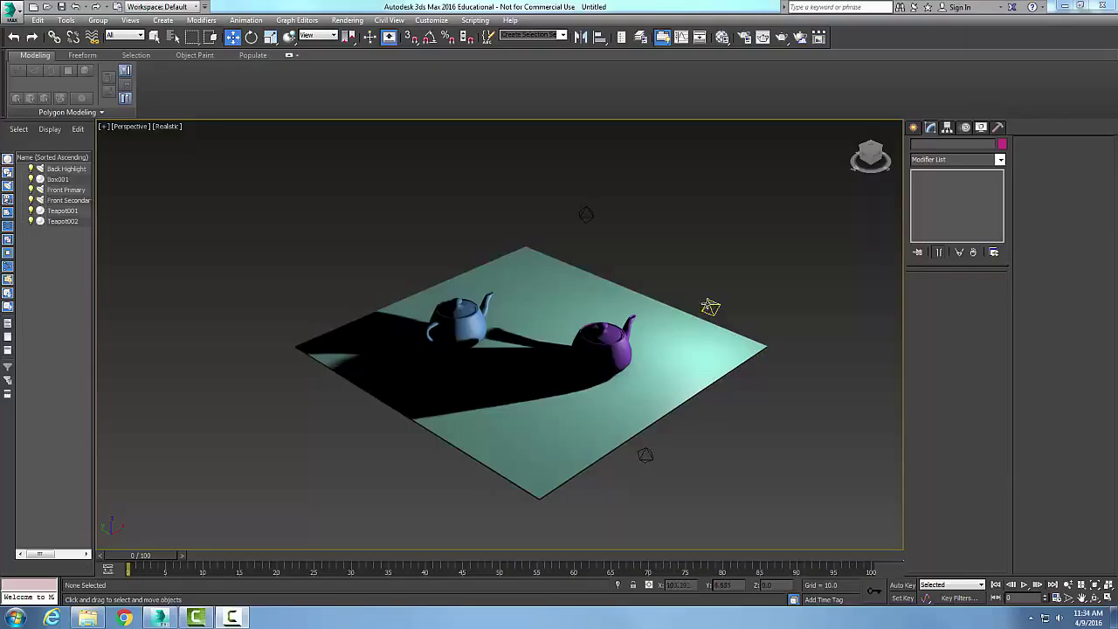
Select the Front Primary omni light and reopen its Intensity/Color/Attenuation rollout
left_click(711, 308)
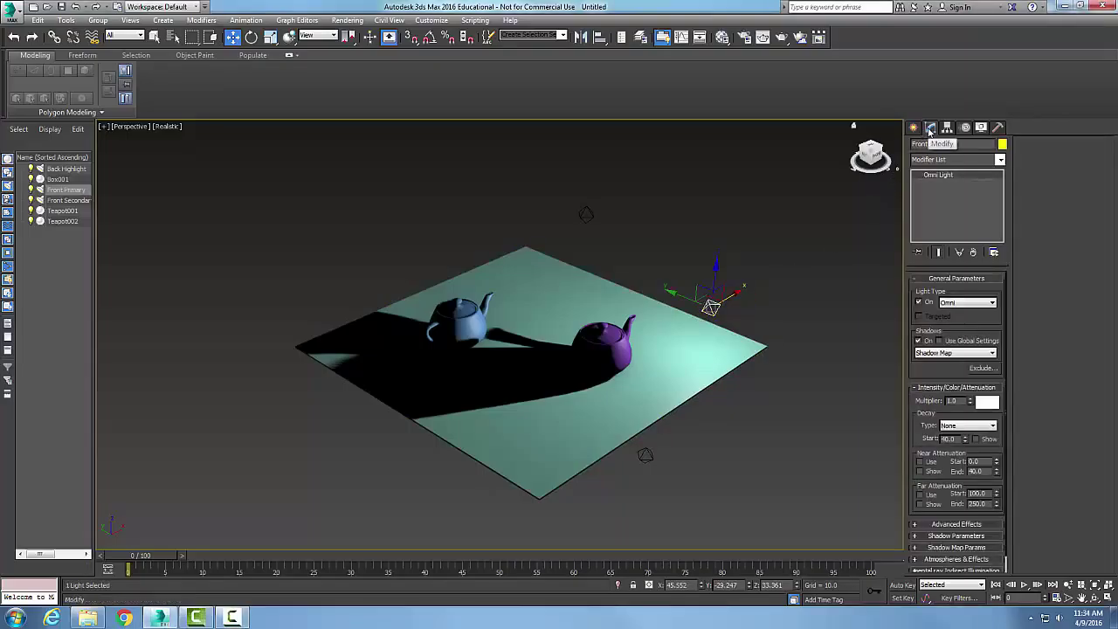
left_click(943, 387)
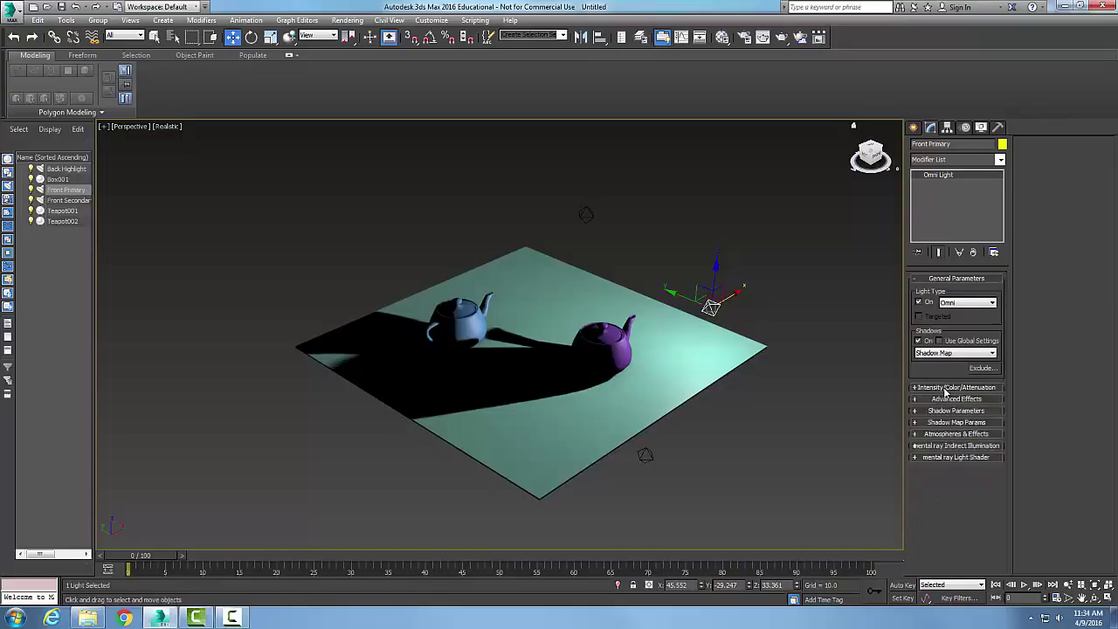
left_click(943, 389)
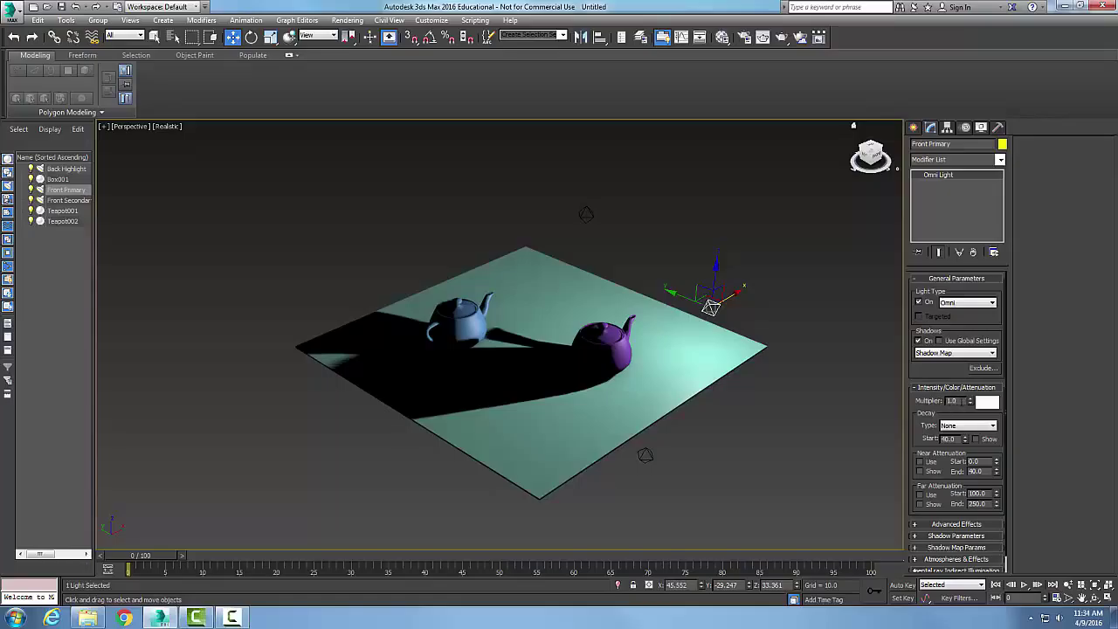
Try Front Primary multiplier values of 3.0 and then 0.25 to compare brightness
double_click(951, 400)
type("3")
key("Return")
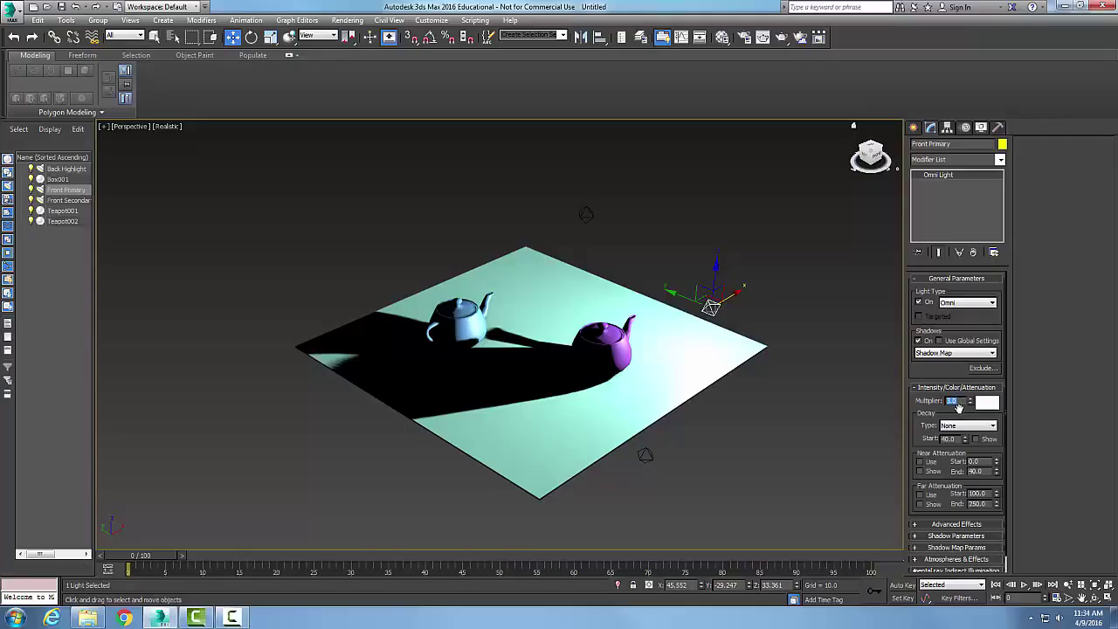
type("1.25")
type("0.25")
key("Return")
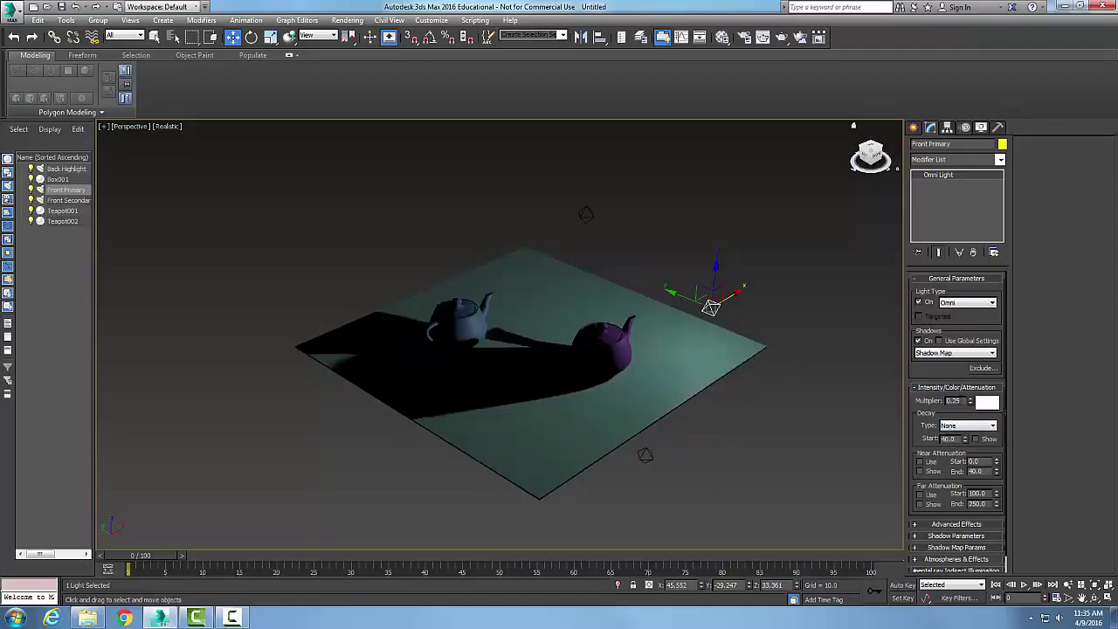
Return the multiplier to 1.0, test 15.0, then settle on 2.0
double_click(952, 400)
type("1.8")
key("Return")
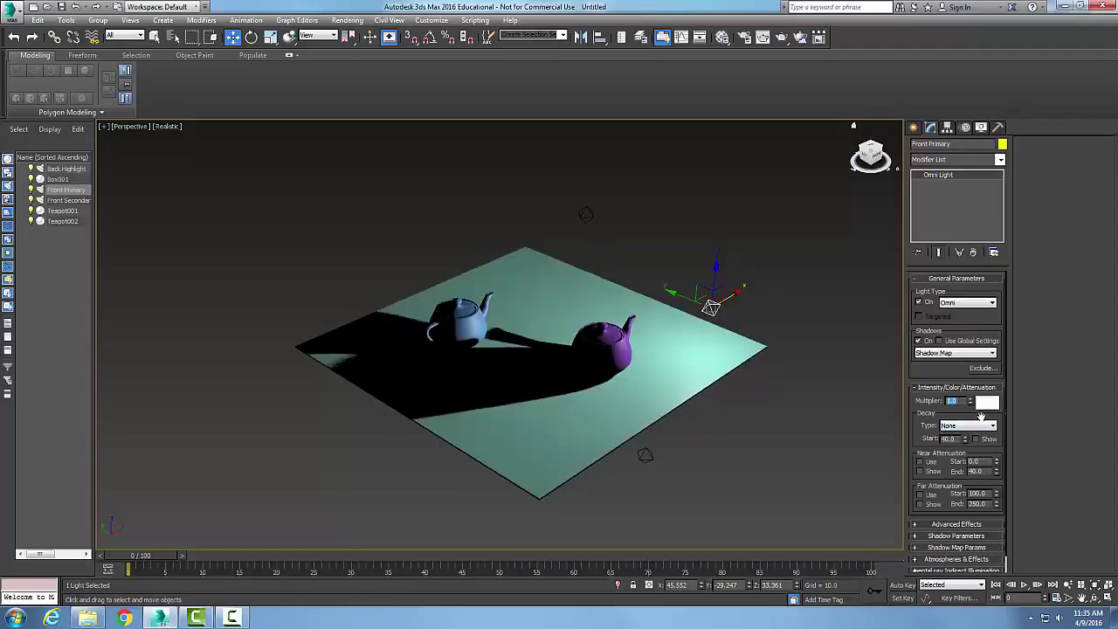
type("15")
key("Return")
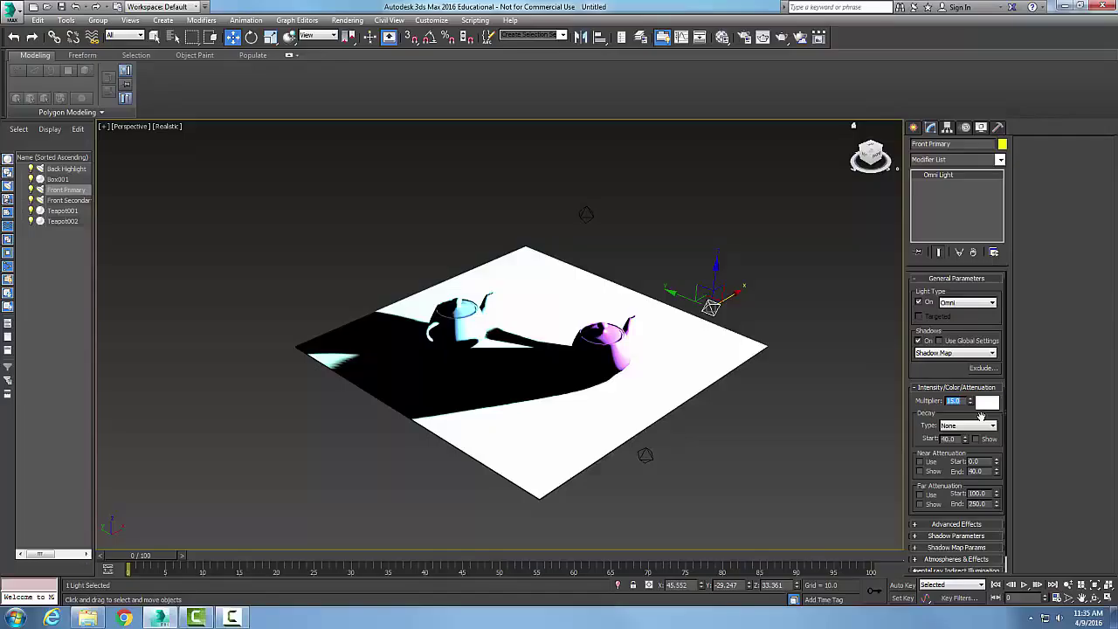
type("2")
key("Return")
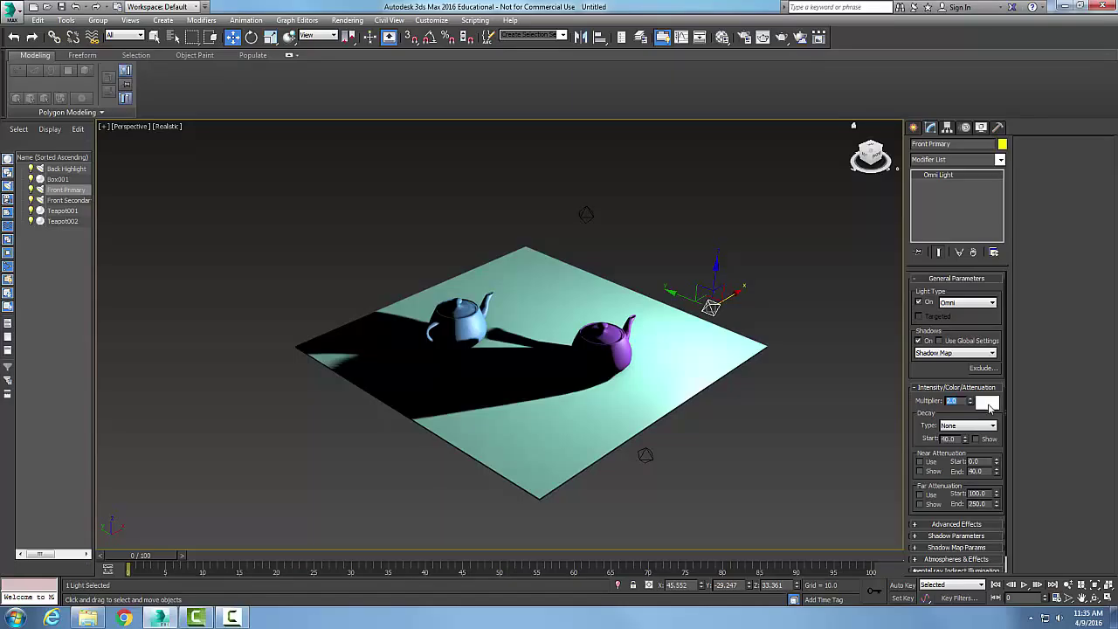
Tint the light colour pale yellow, then change it to a strong pink
left_click(987, 403)
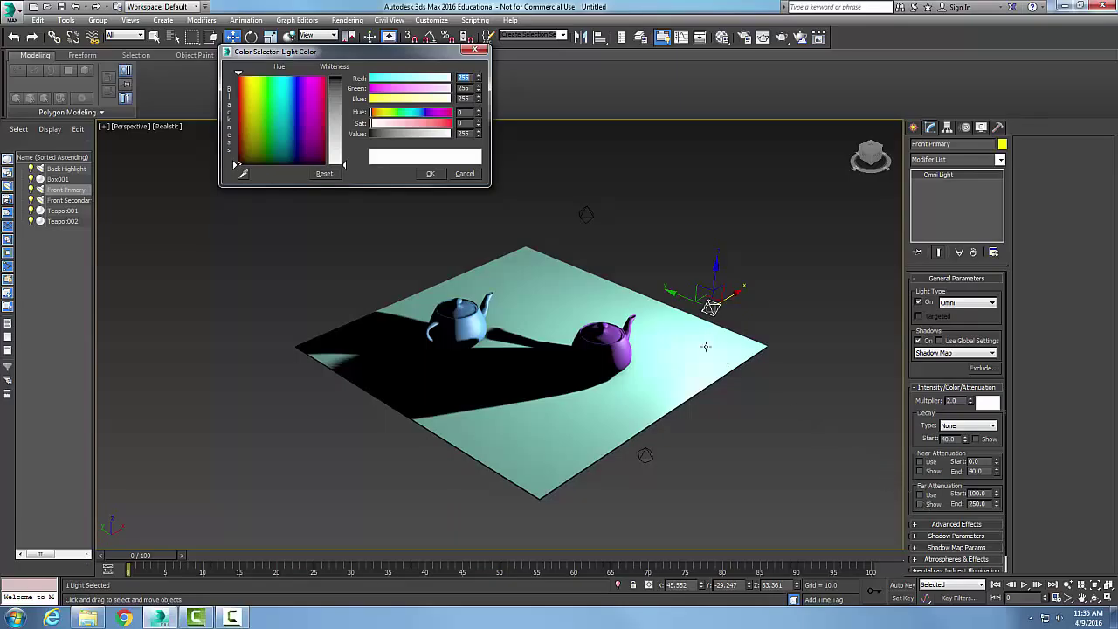
left_click(430, 100)
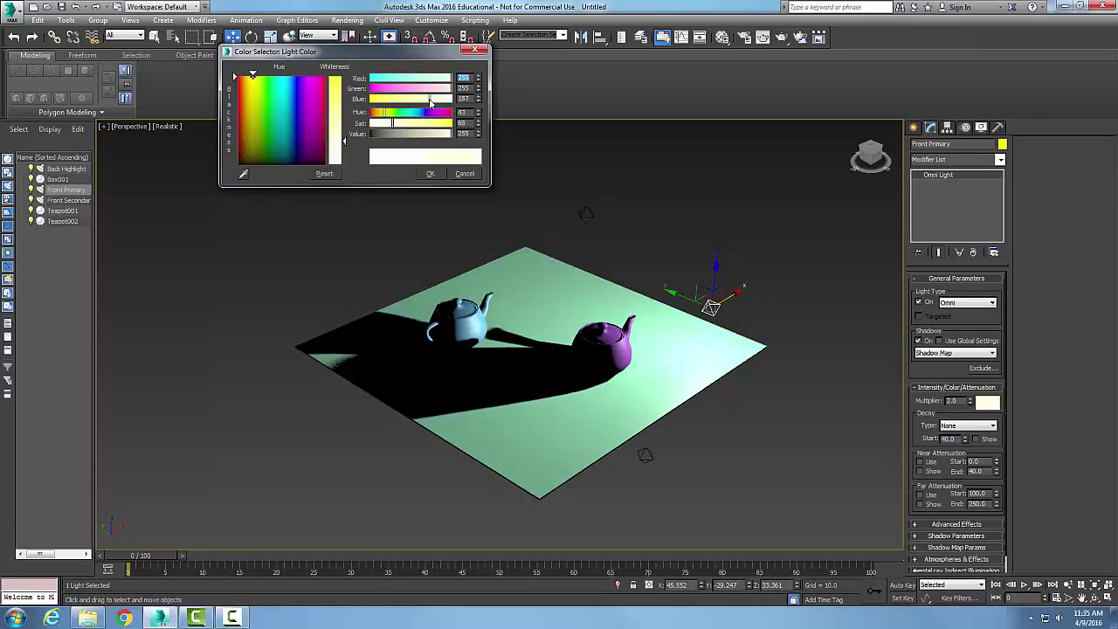
left_click(432, 174)
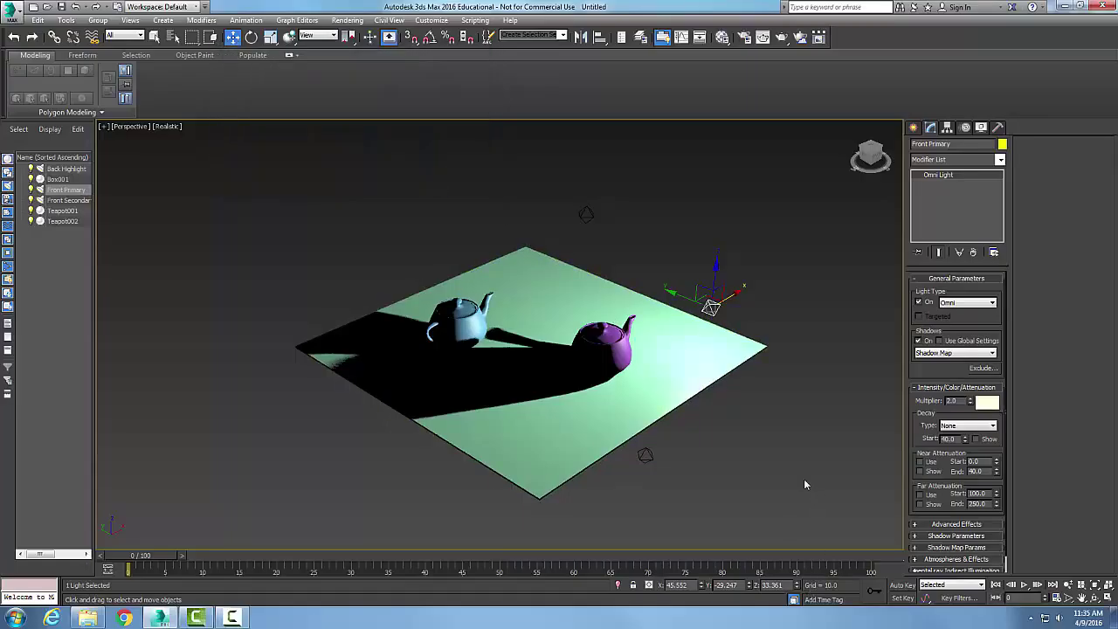
left_click(986, 403)
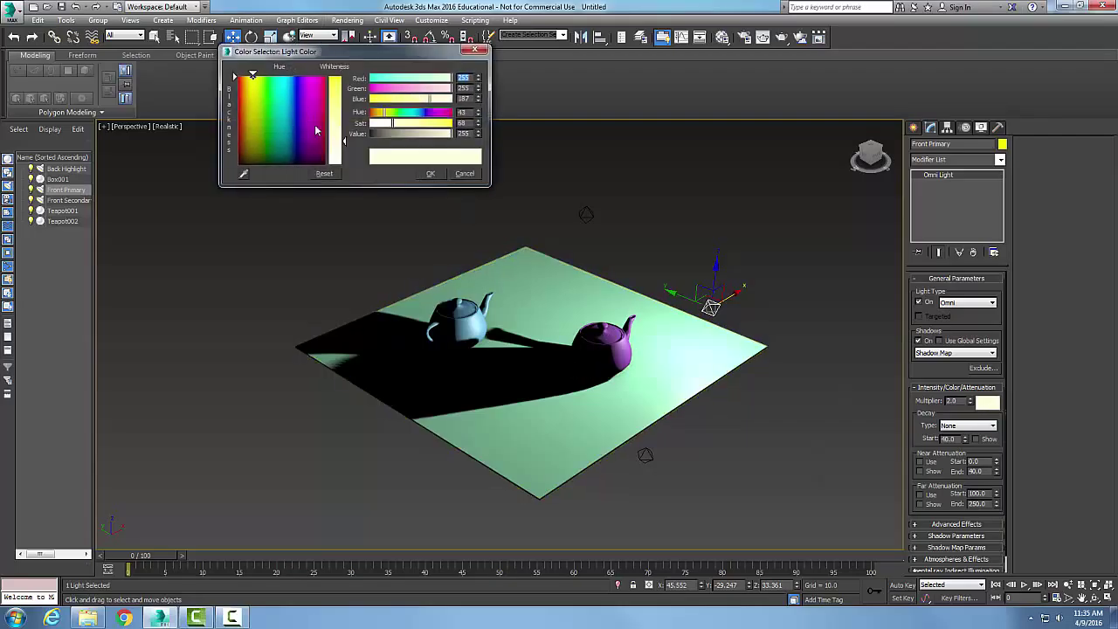
left_click(322, 116)
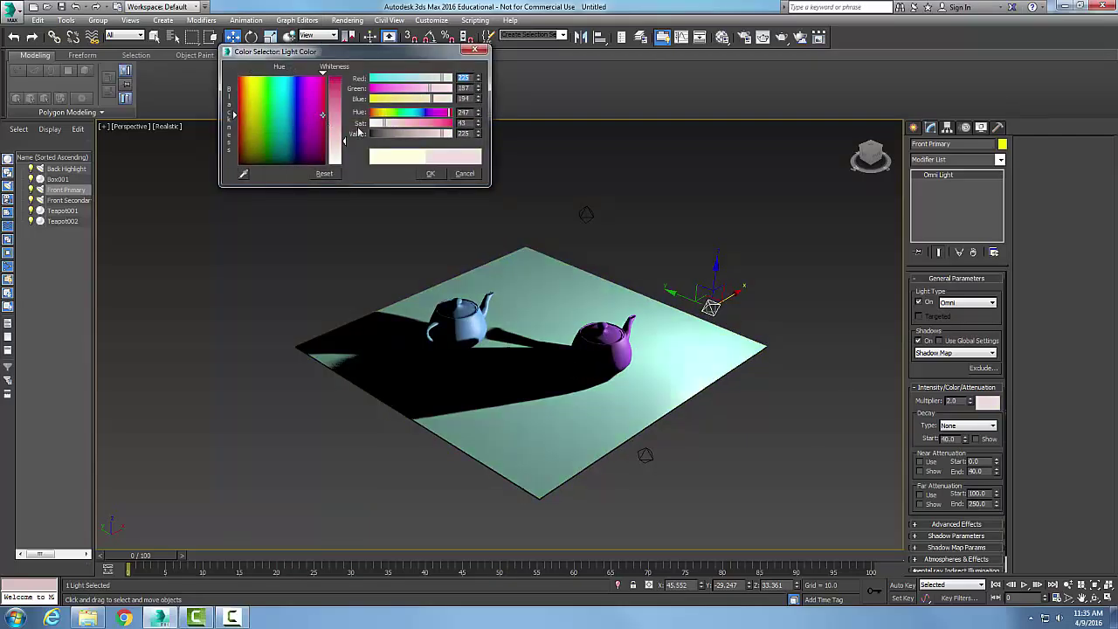
left_click(449, 125)
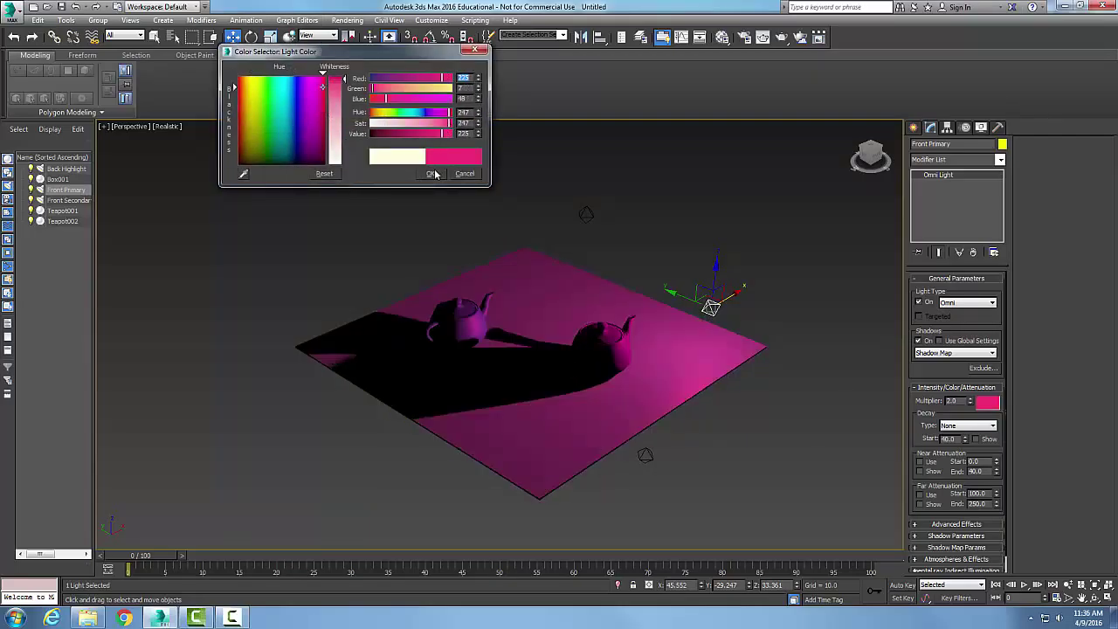
left_click(432, 174)
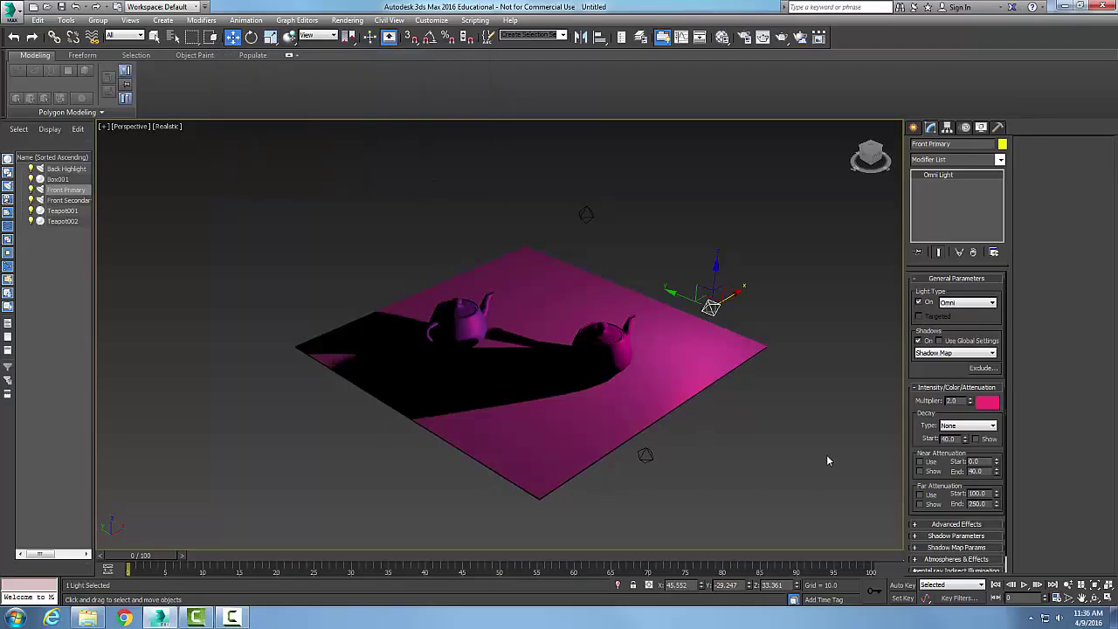
Discard a near-white colour attempt and undo the light colour back to white
left_click(994, 405)
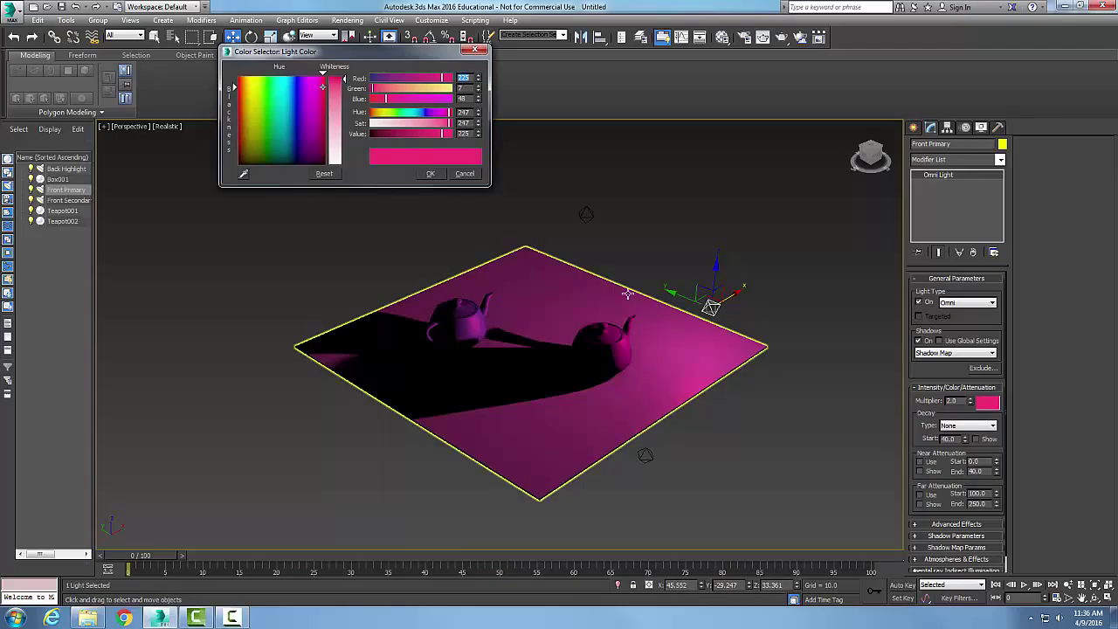
left_click(373, 124)
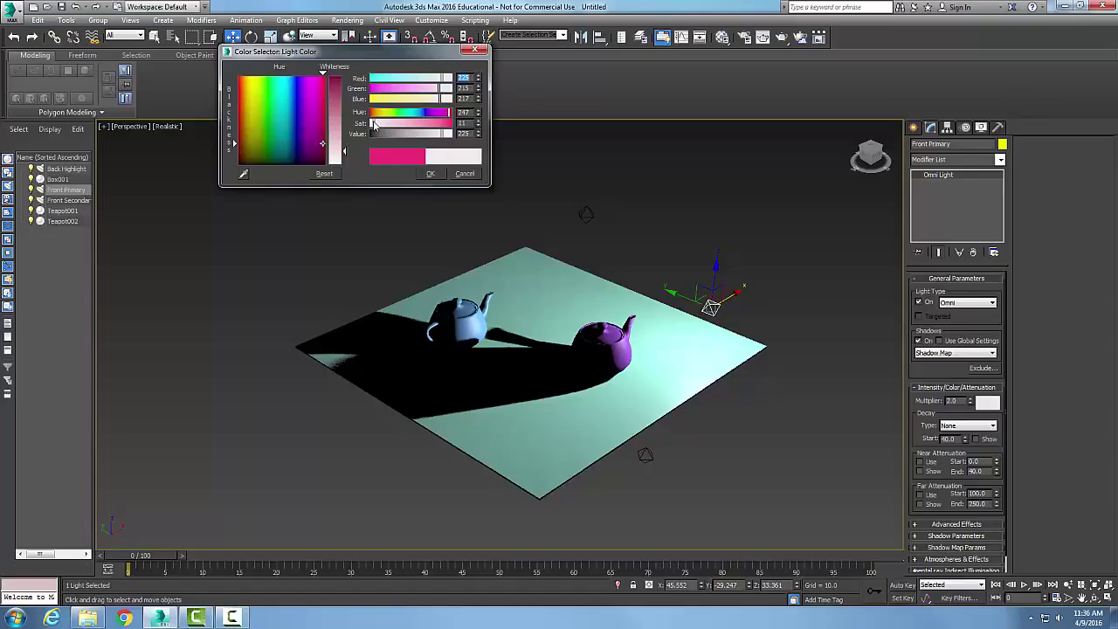
left_click(459, 174)
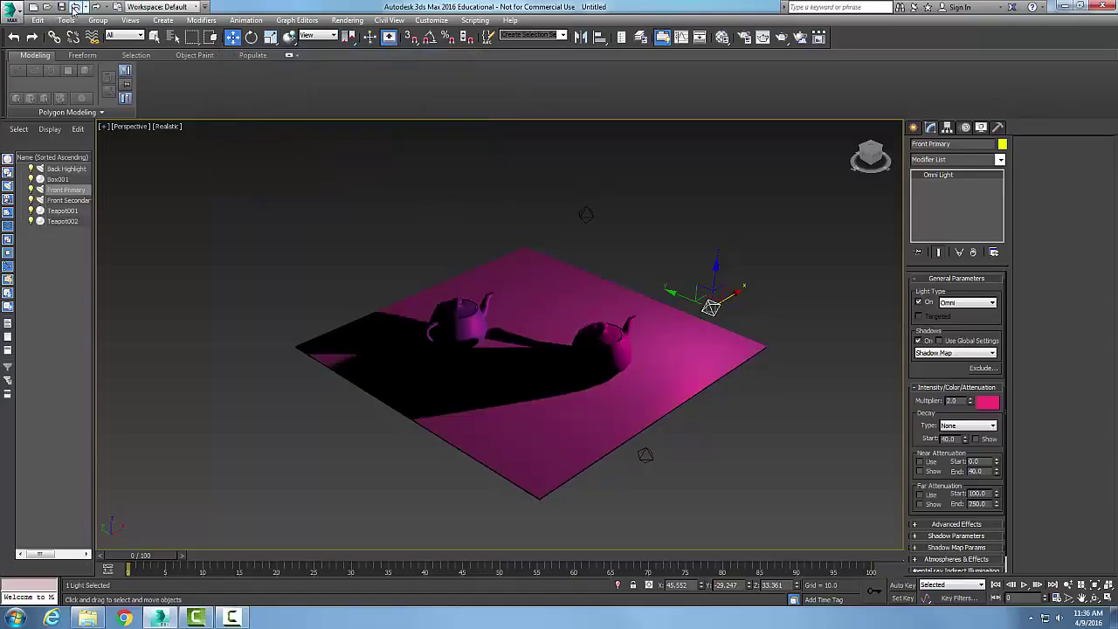
left_click(75, 7)
left_click(76, 7)
left_click(75, 7)
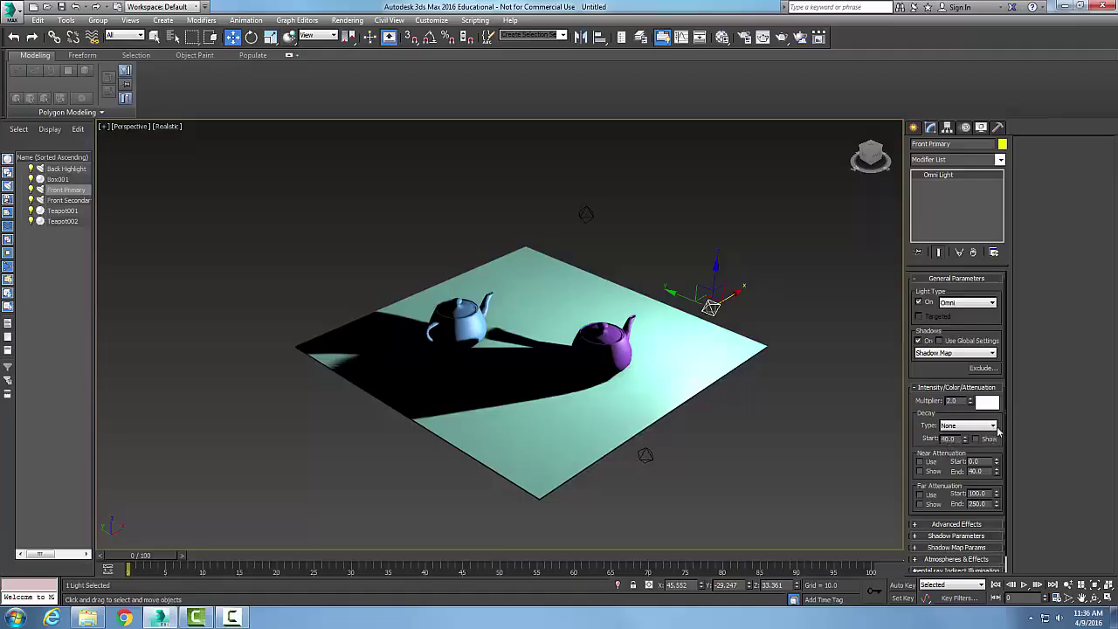
Set Inverse decay with a start of 20.0 and show the decay range in the viewport
left_click(994, 425)
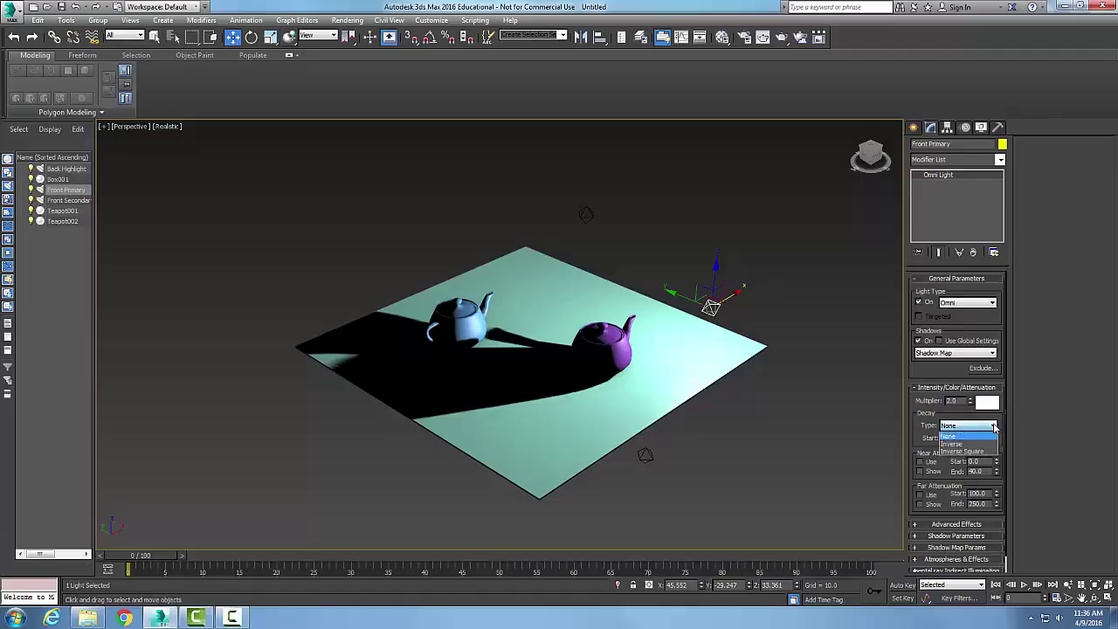
left_click(960, 444)
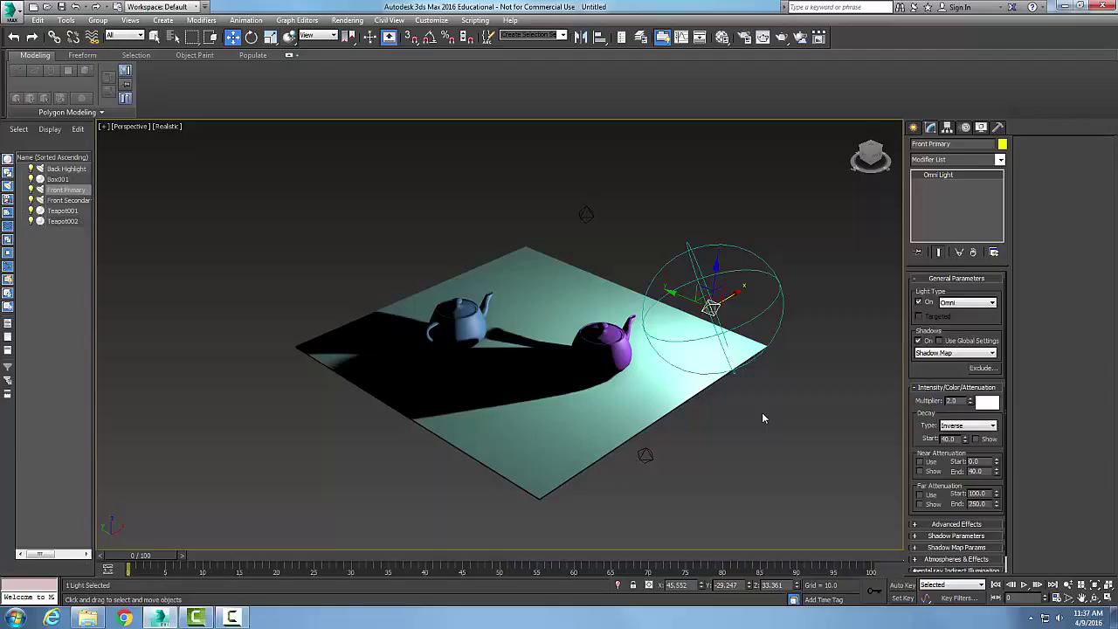
double_click(950, 438)
type("20")
key("Return")
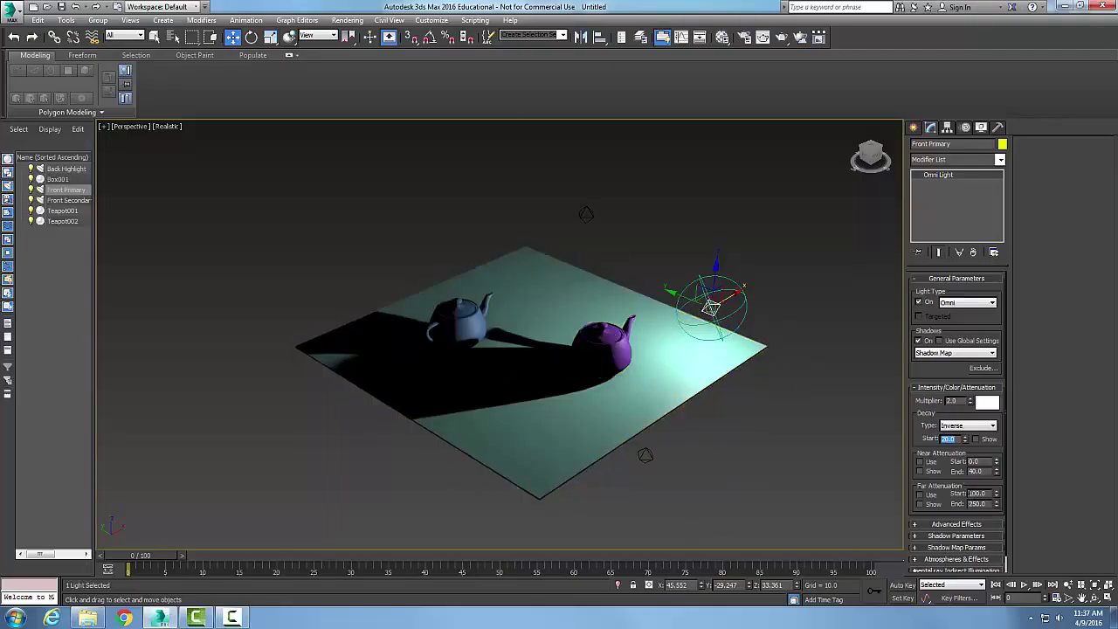
left_click(975, 439)
left_click(992, 425)
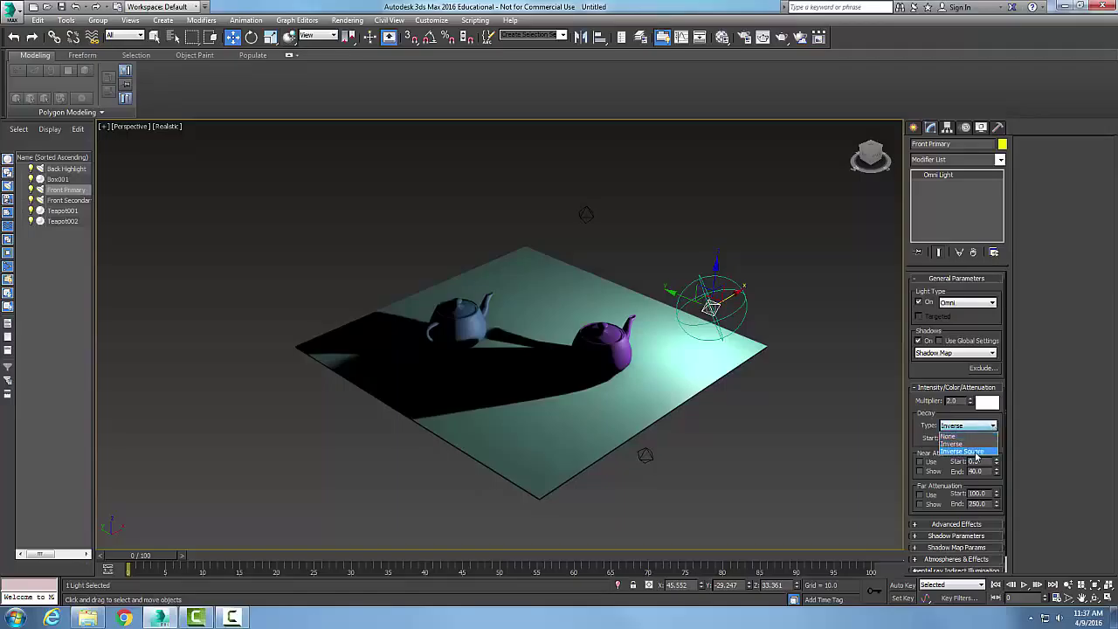
Switch decay to Inverse Square with a 30.0 start, then enable near attenuation
left_click(976, 452)
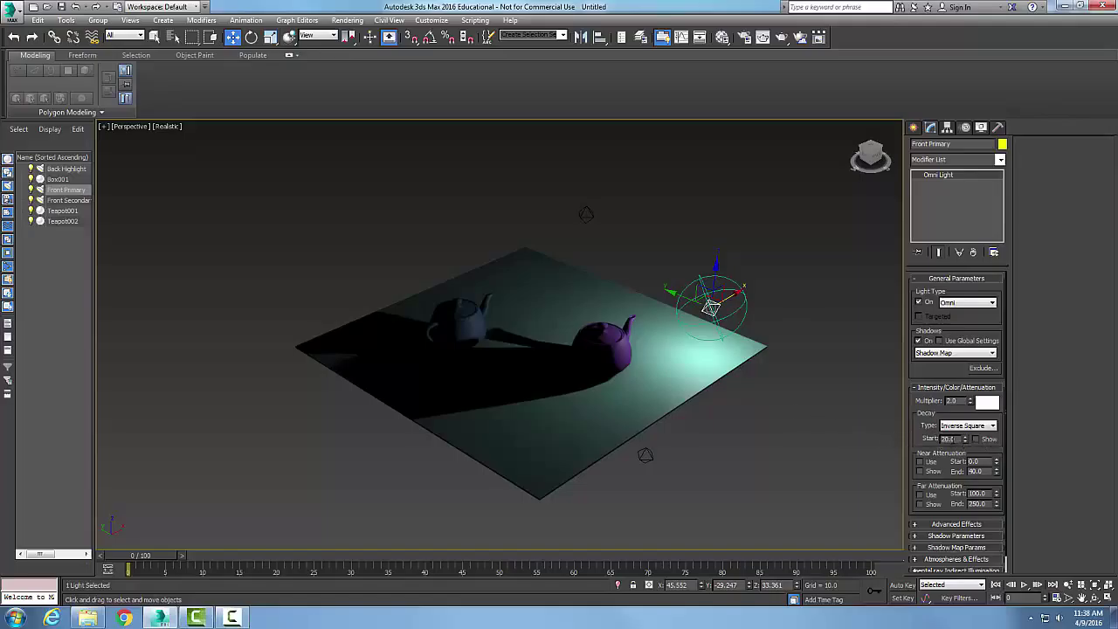
double_click(949, 438)
type("30")
key("Return")
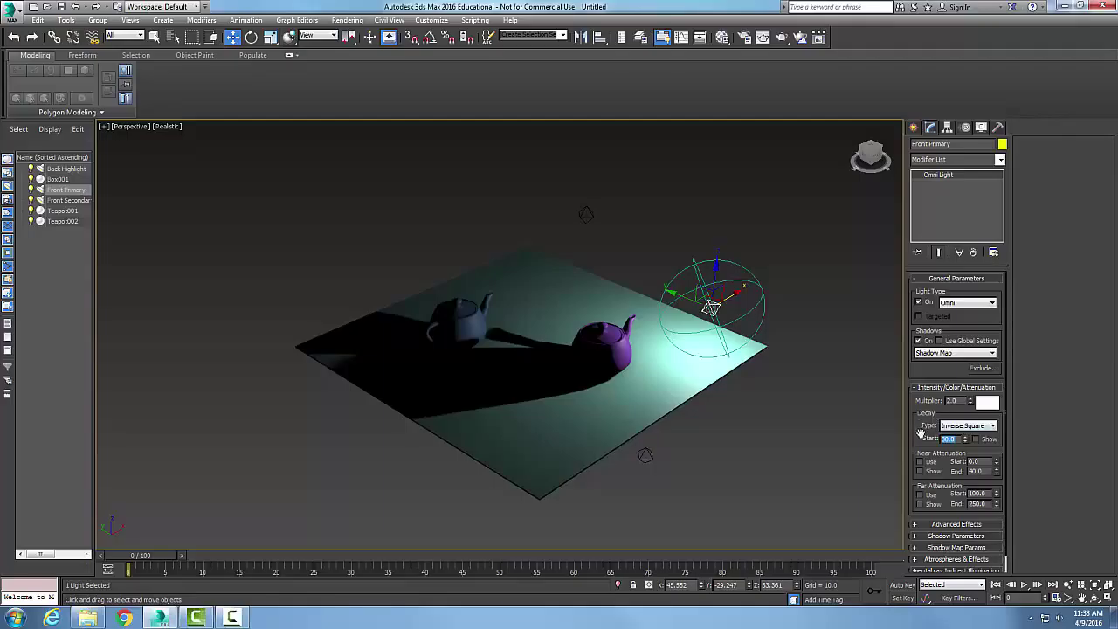
left_click(992, 425)
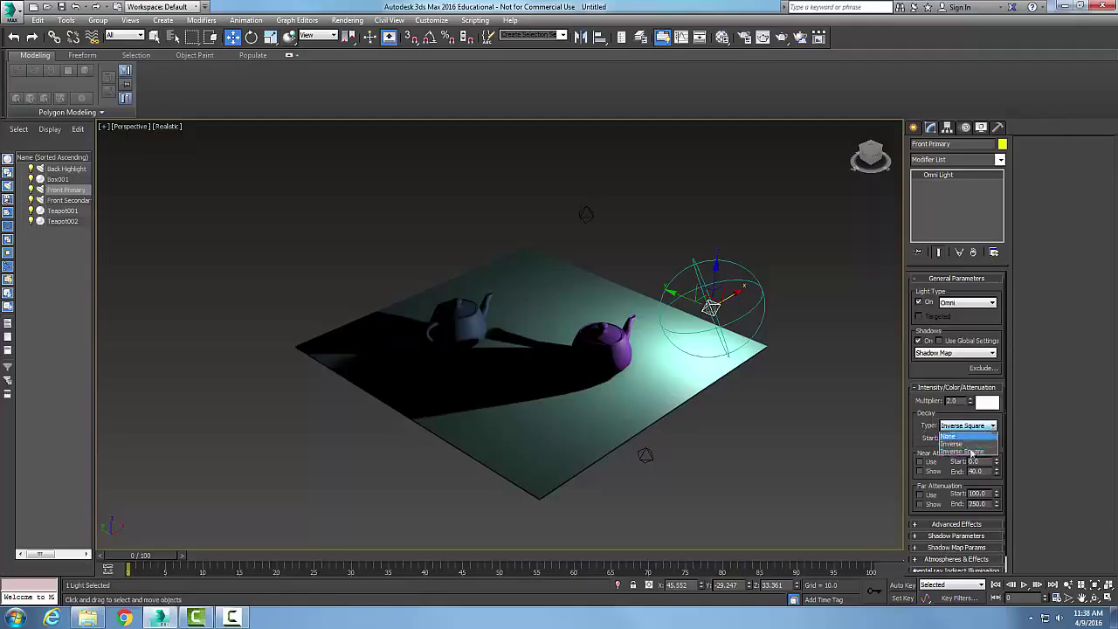
left_click(1017, 417)
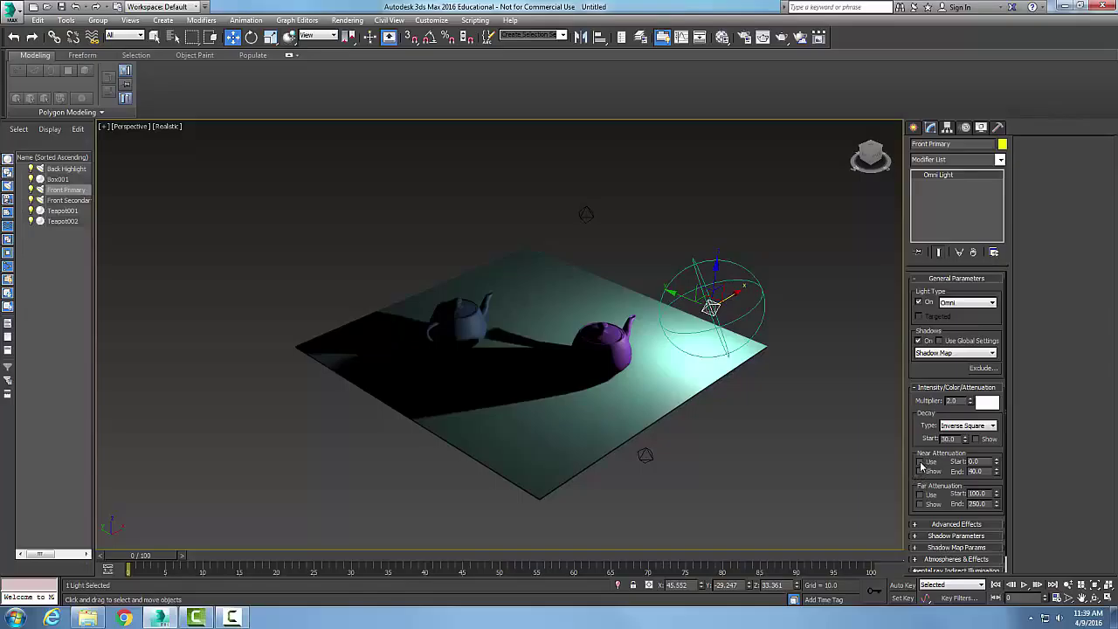
left_click(919, 462)
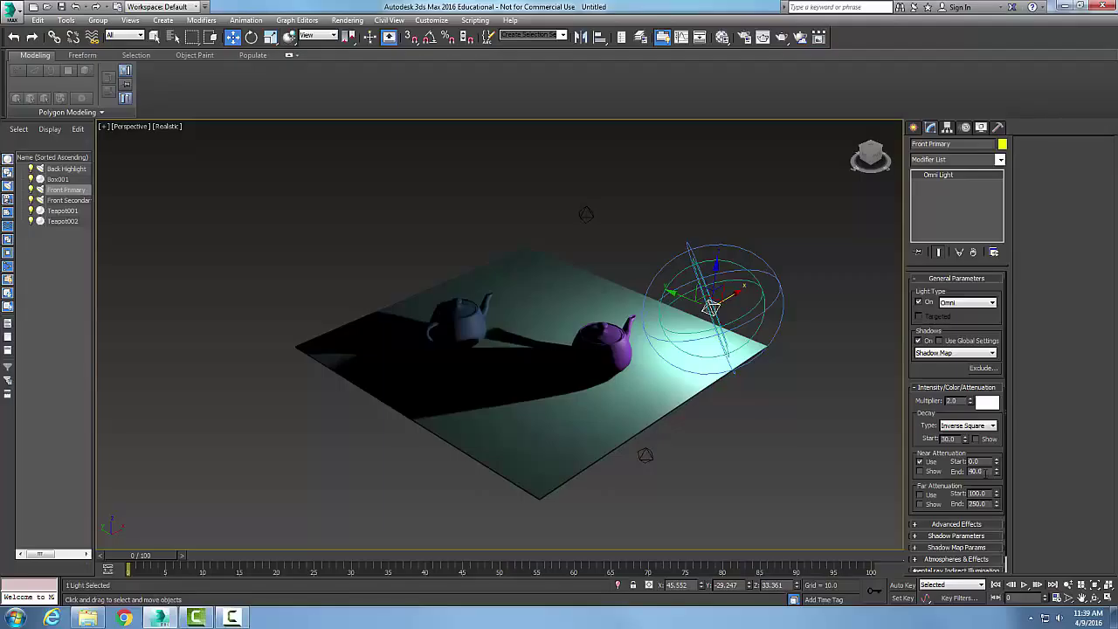
Set near attenuation end to 60.0, show its range, and enable far attenuation
double_click(984, 473)
type("60")
key("Return")
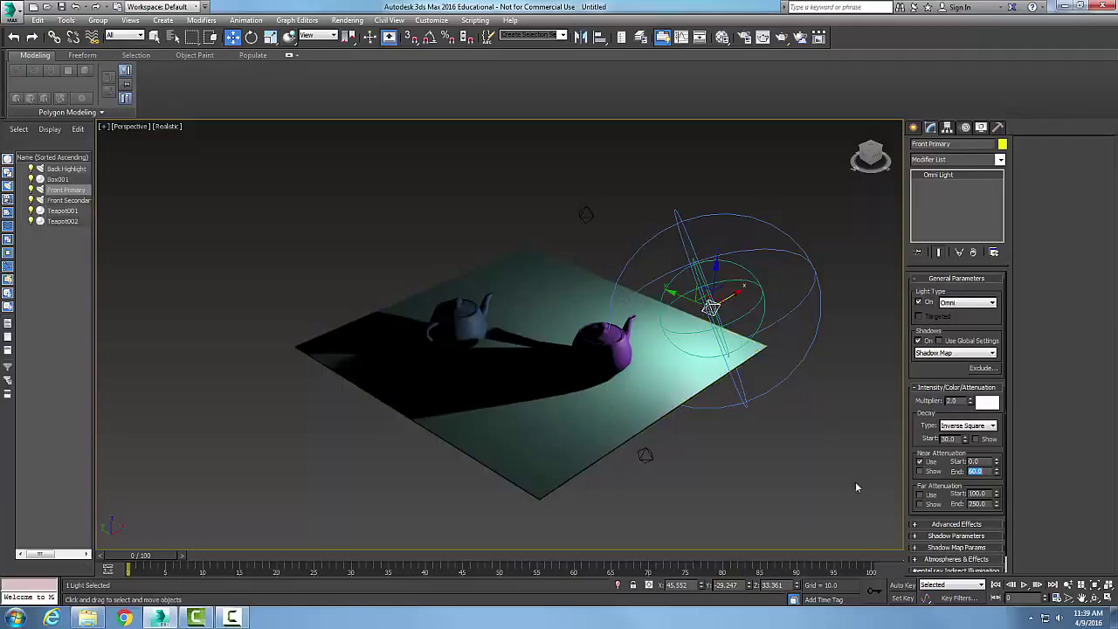
left_click(918, 471)
left_click(919, 494)
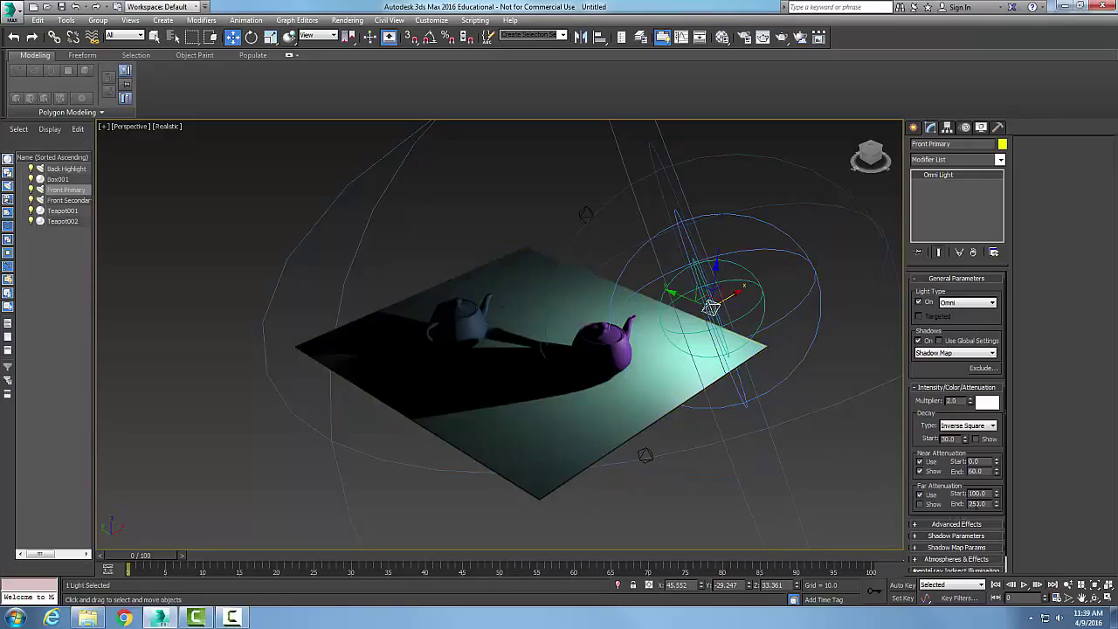
Set the far attenuation start to 130.0 and its end to 200.0
left_click_drag(984, 494, 948, 494)
type("120")
key("Return")
type("130")
key("Return")
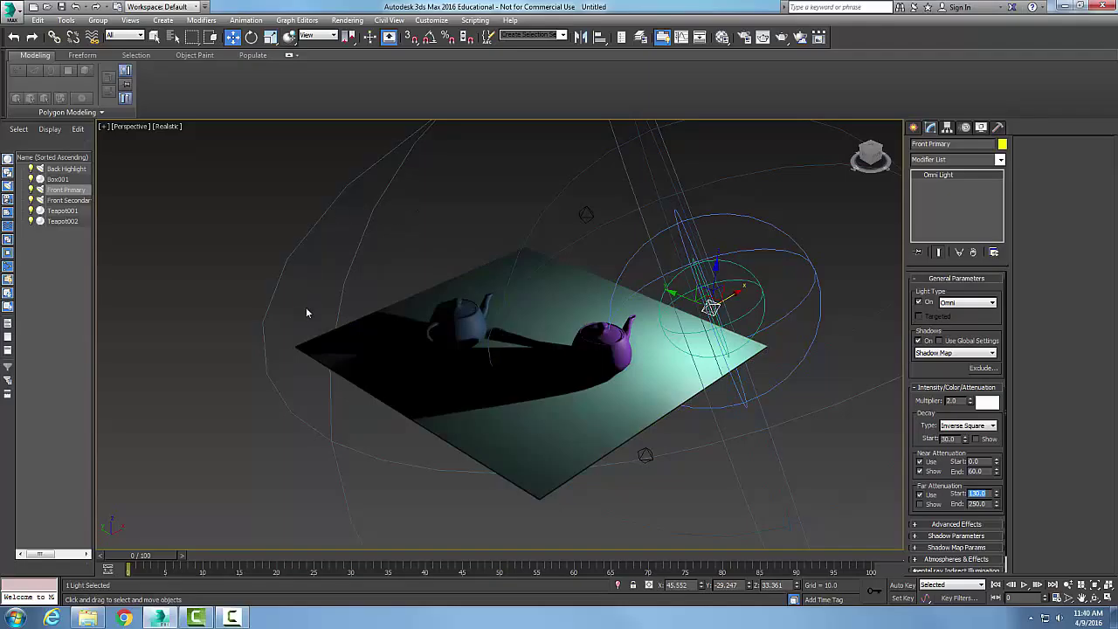
left_click(974, 505)
type("200")
key("Return")
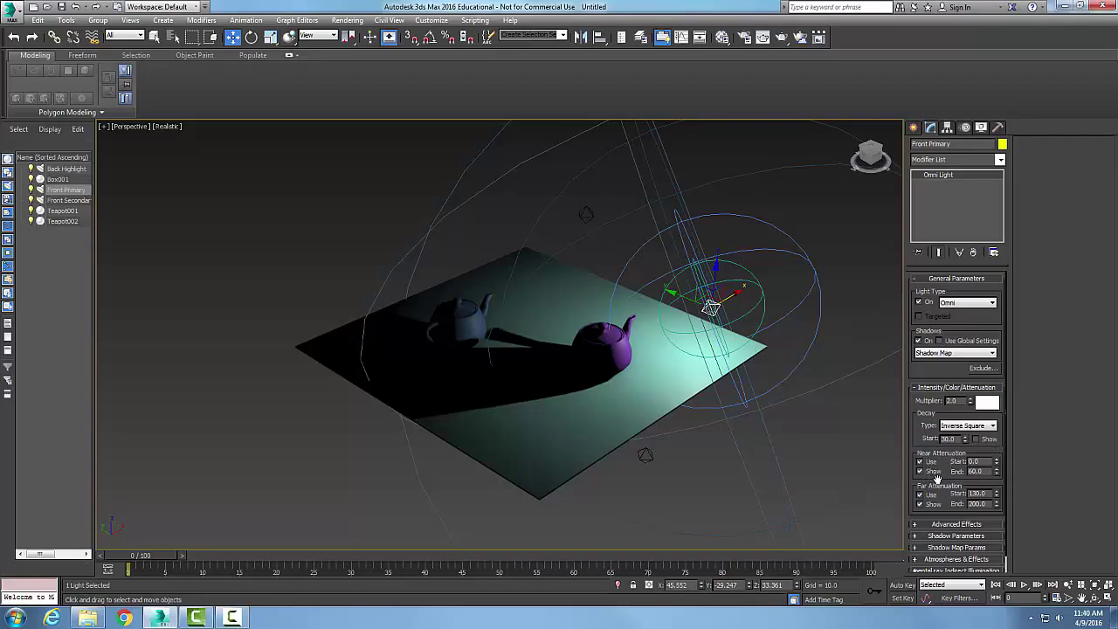
left_click(993, 425)
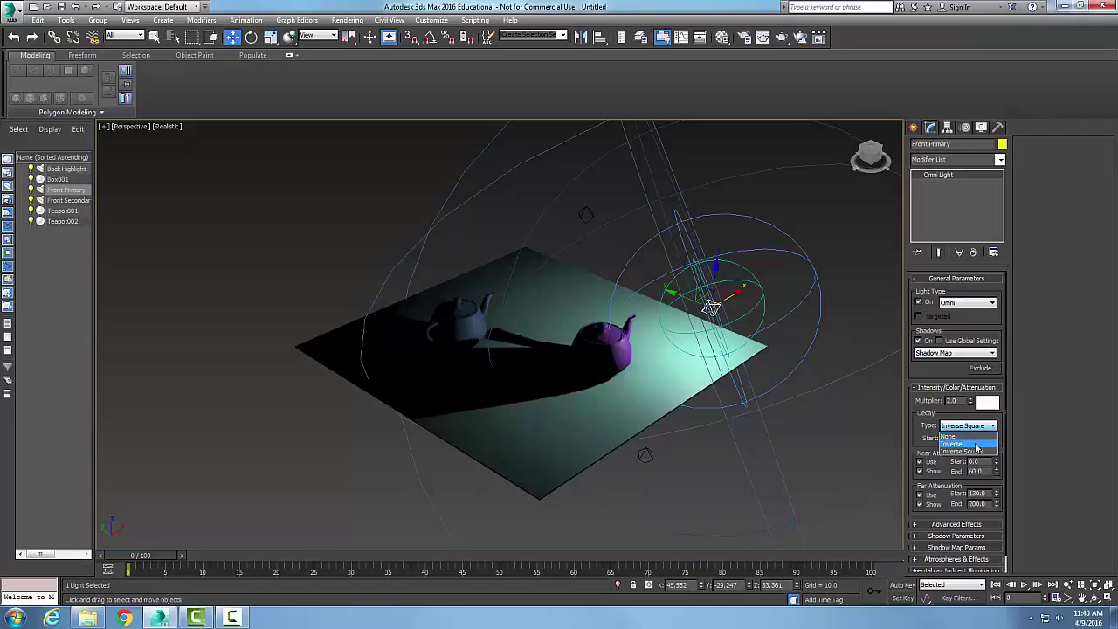
left_click(1042, 426)
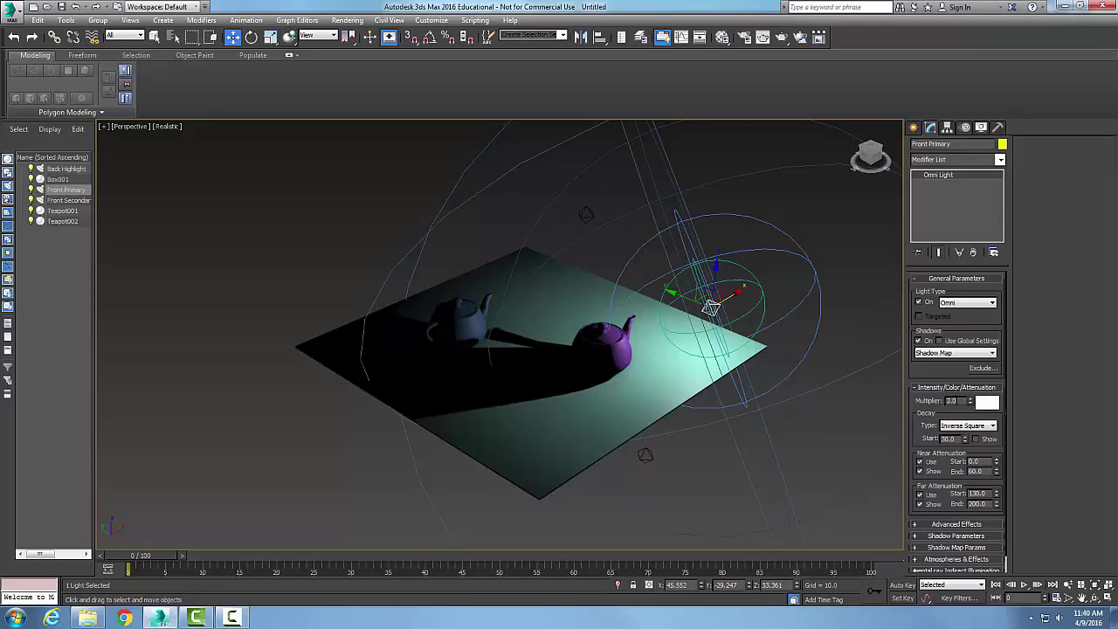
left_click_drag(970, 400, 969, 395)
left_click_drag(969, 394, 969, 402)
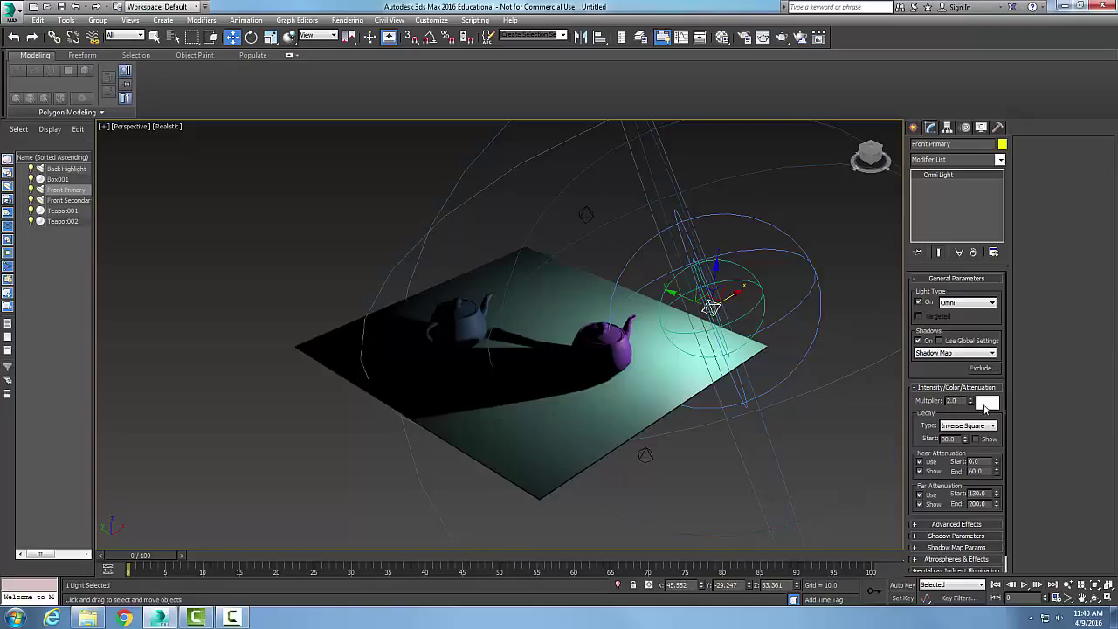